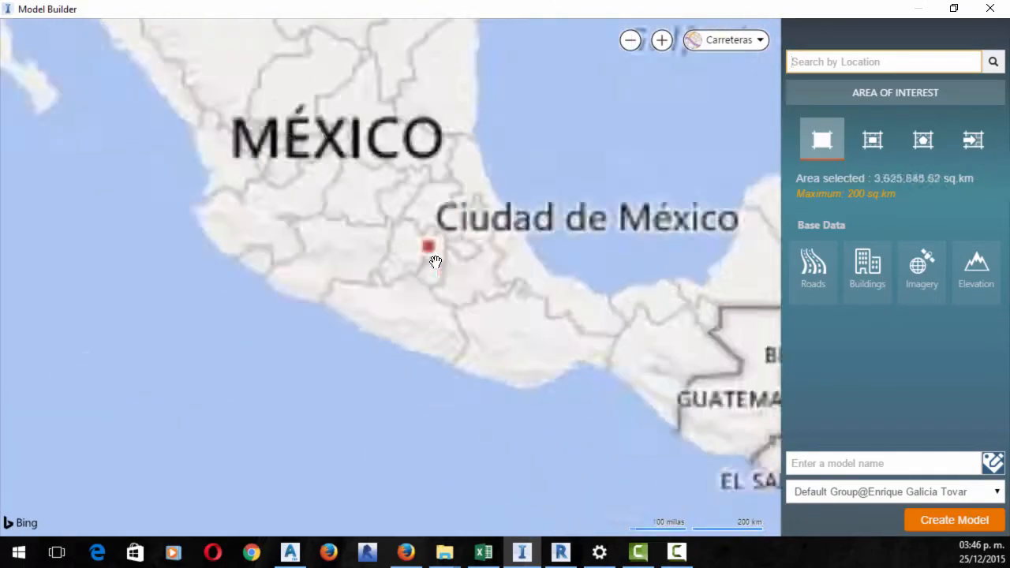
pyautogui.scroll(3, 410, 261)
pyautogui.scroll(2, 411, 260)
pyautogui.scroll(1, 410, 260)
# - Switch the Model Builder map to Aérea imagery and orbit the 3D terrain model
pyautogui.click(726, 40)
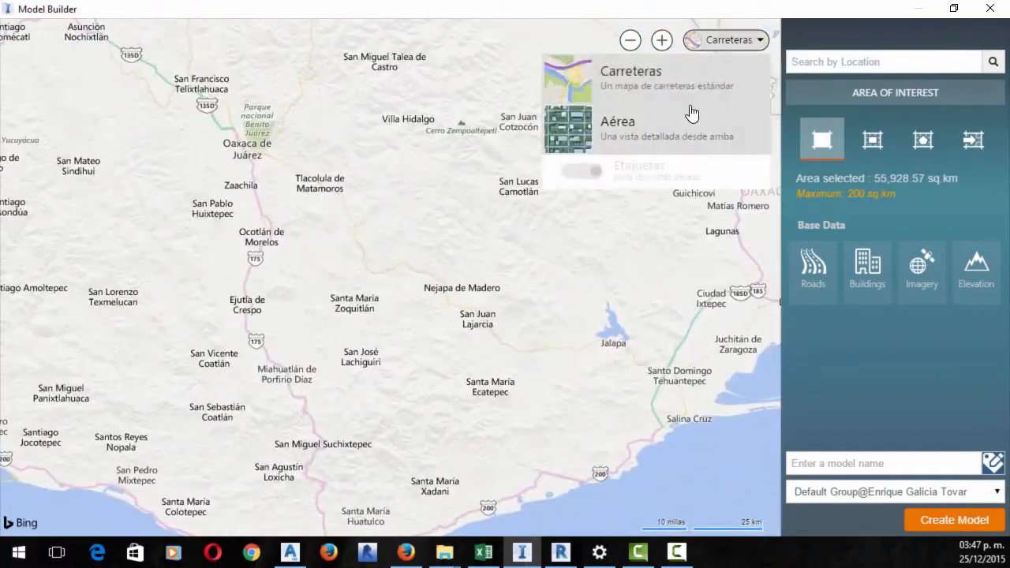
pyautogui.click(615, 119)
pyautogui.scroll(4, 495, 239)
pyautogui.scroll(3, 495, 239)
pyautogui.scroll(3, 496, 239)
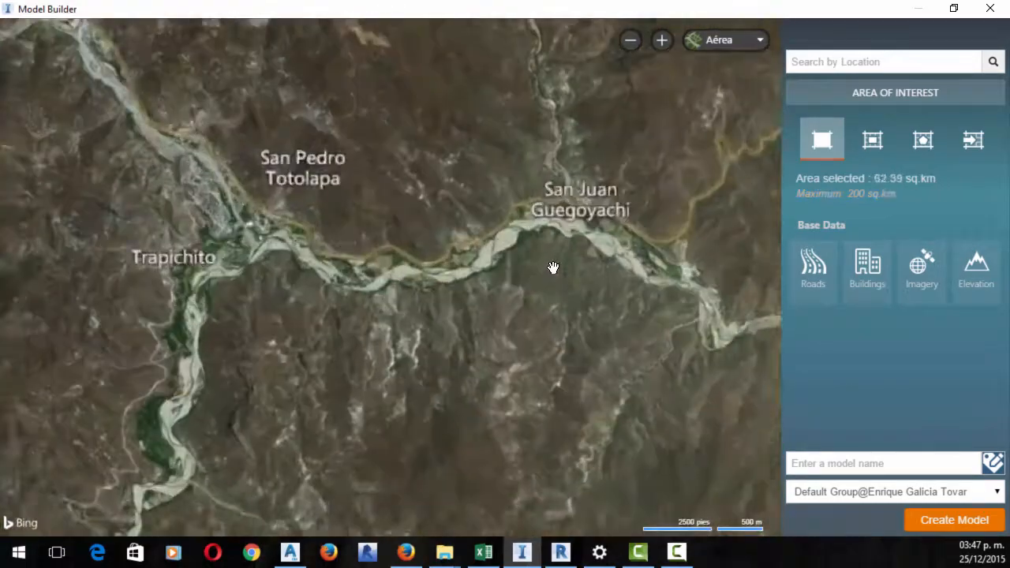
pyautogui.scroll(2, 505, 308)
pyautogui.scroll(2, 466, 300)
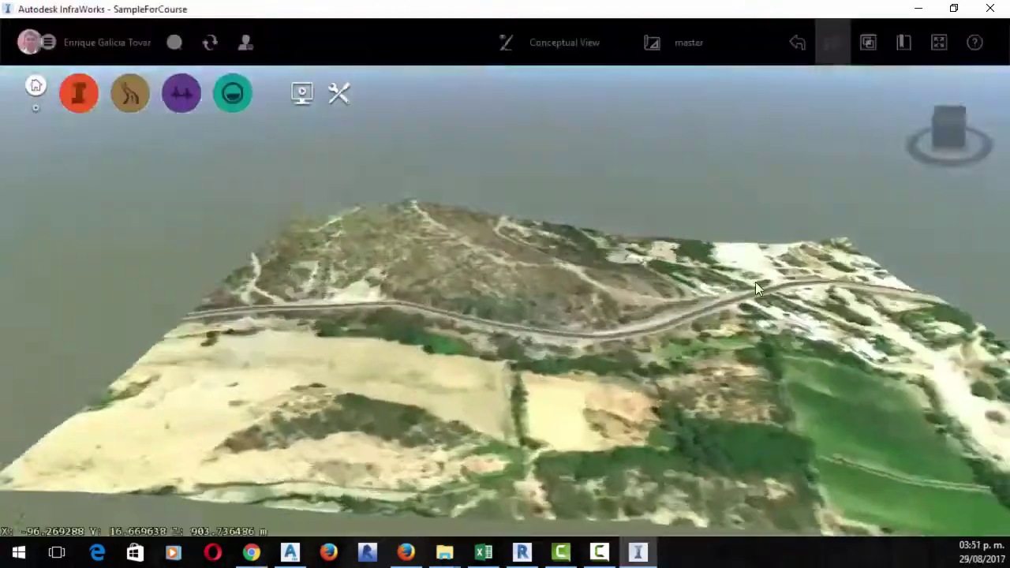
pyautogui.moveTo(755, 286)
pyautogui.mouseDown()
pyautogui.moveTo(748, 327)
pyautogui.moveTo(390, 189)
pyautogui.mouseUp()
pyautogui.click(303, 92)
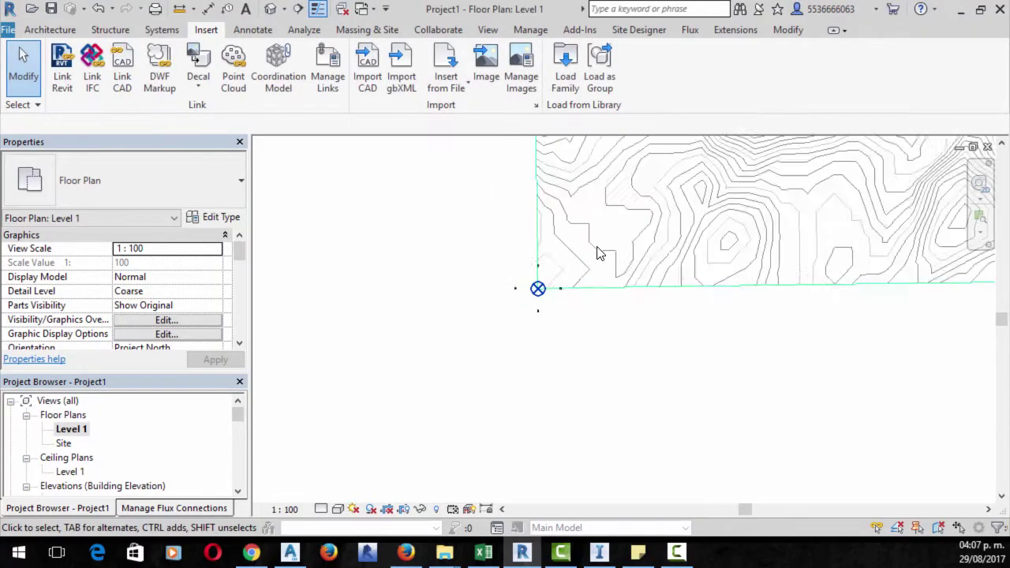
pyautogui.scroll(-3, 552, 292)
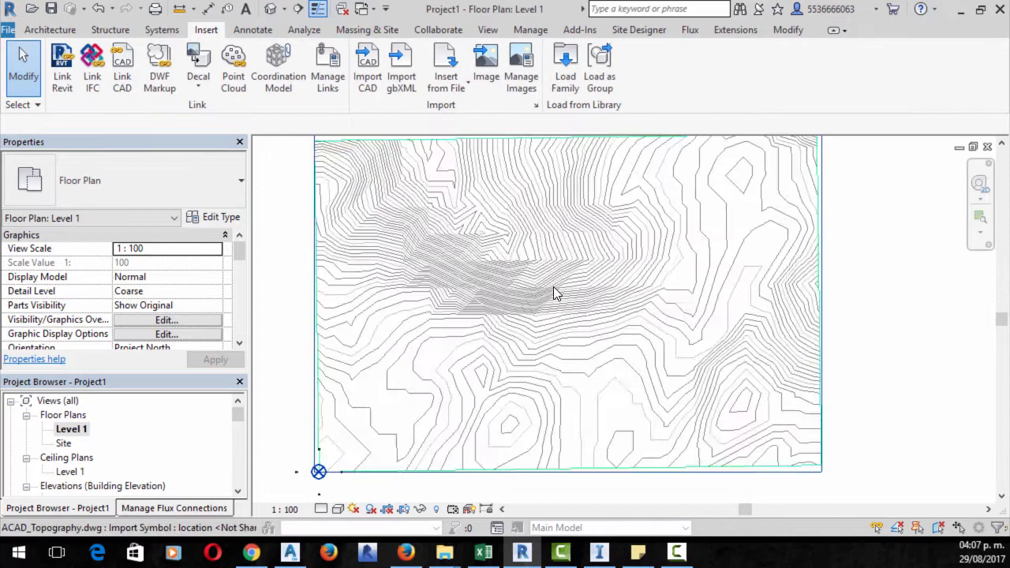
# - Inspect the imported contour drawing in the North elevation and the 3D view
pyautogui.doubleClick(68, 400)
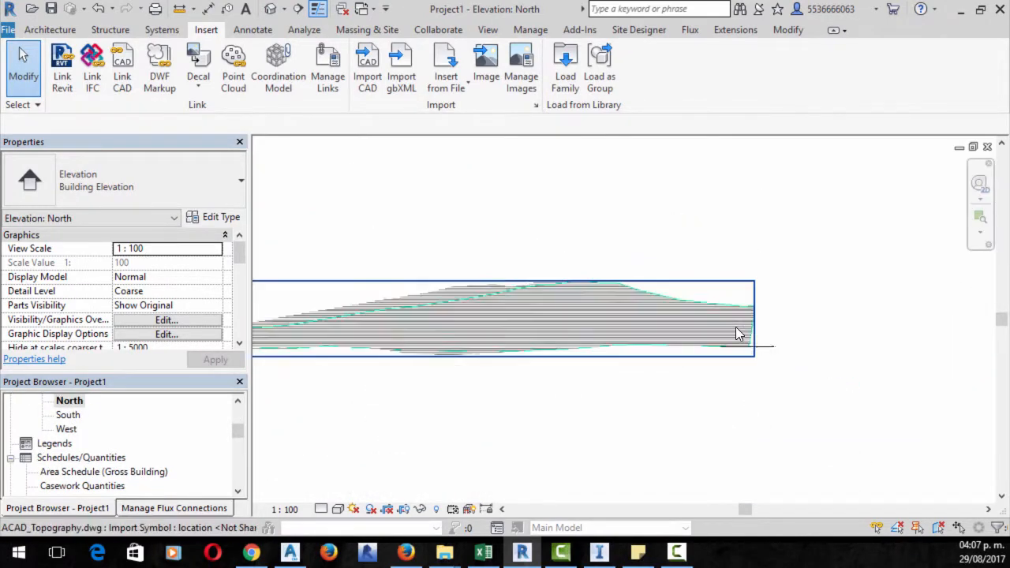
pyautogui.scroll(5, 756, 364)
pyautogui.scroll(-4, 755, 365)
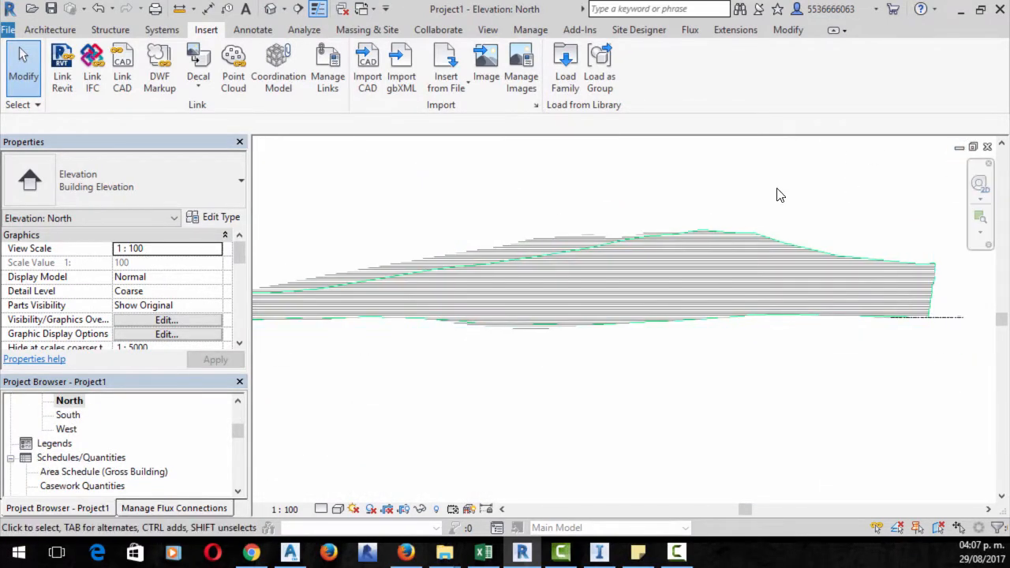
pyautogui.click(552, 260)
pyautogui.press('Escape')
pyautogui.click(245, 9)
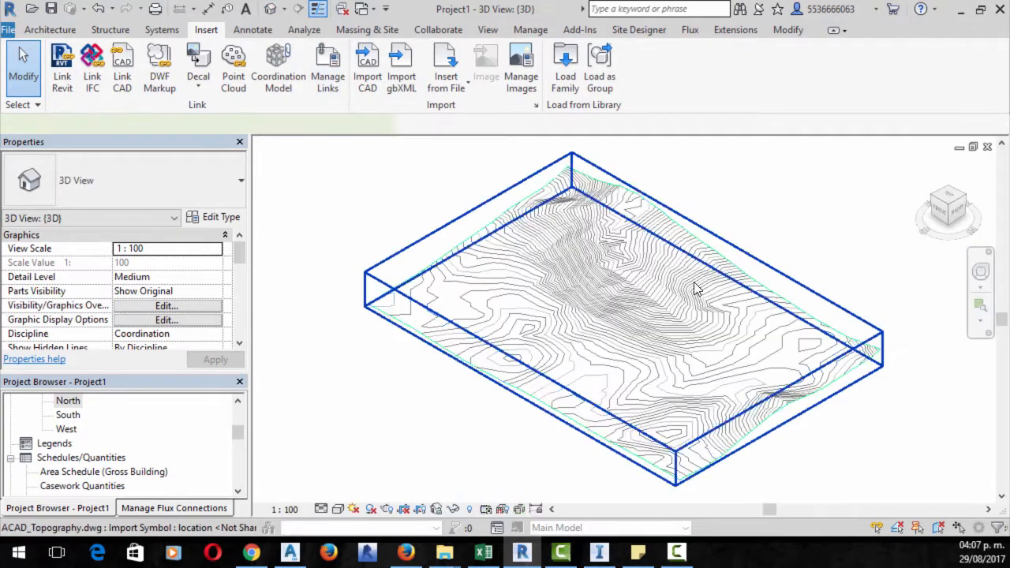
pyautogui.click(662, 284)
pyautogui.press('Escape')
# - Create a toposurface from the imported contour drawing and uncheck all its layers
pyautogui.click(367, 30)
pyautogui.click(376, 67)
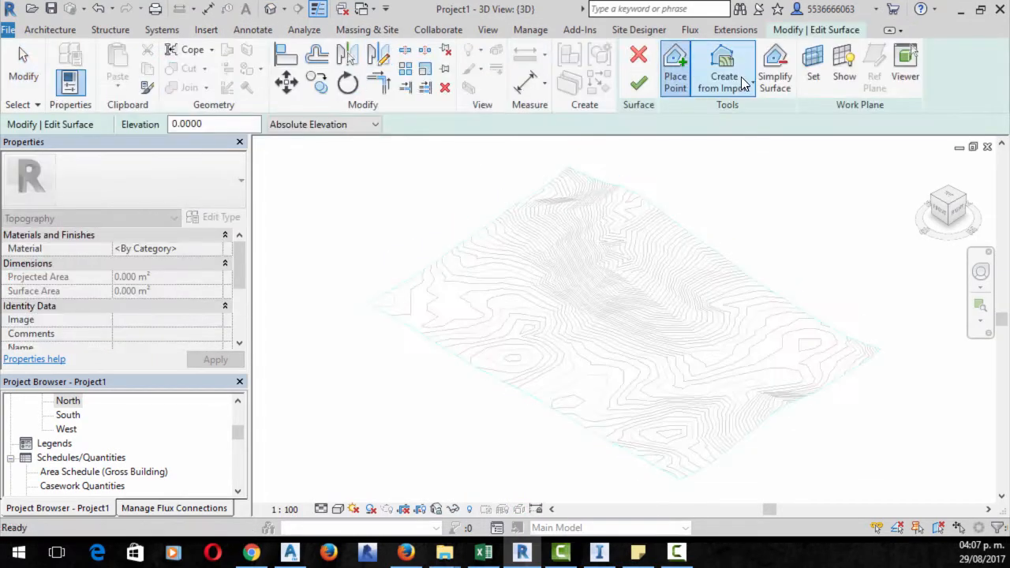
pyautogui.click(747, 116)
pyautogui.click(615, 315)
pyautogui.click(606, 184)
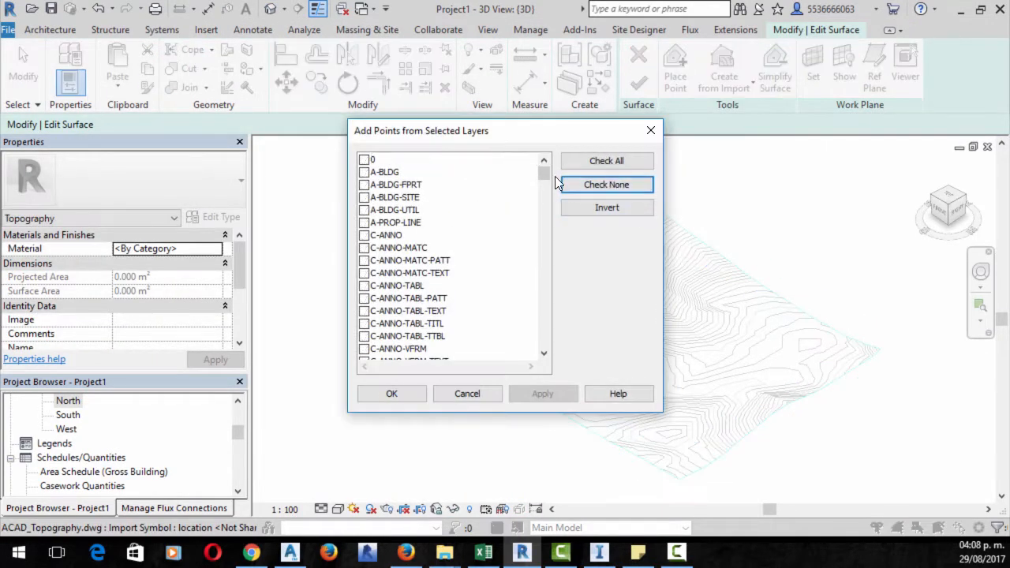
pyautogui.moveTo(543, 236); pyautogui.dragTo(543, 301)
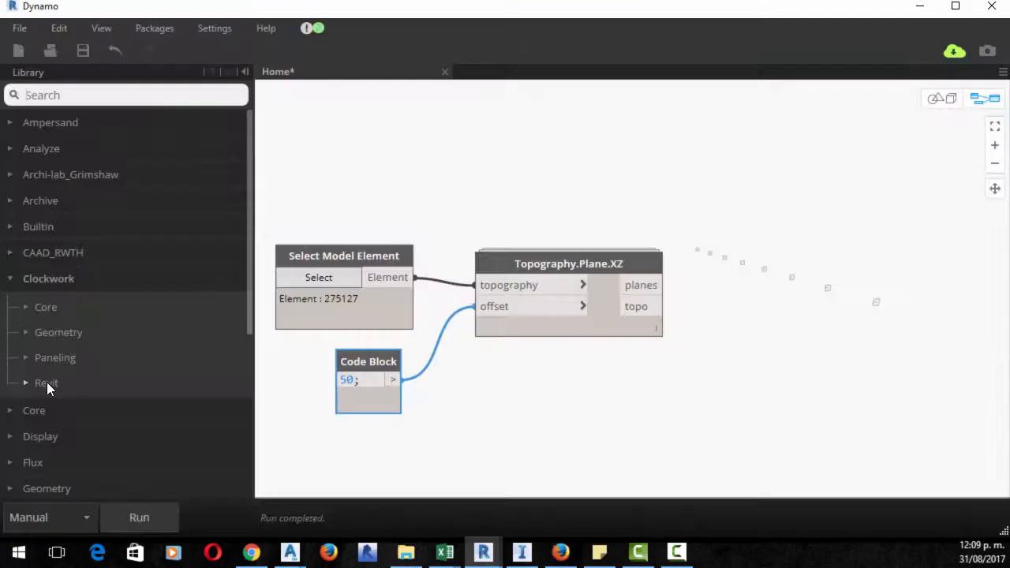
# - Add Topography.IntersectionWithPlane and wire the XZ planes and topo into it
pyautogui.click(75, 321)
pyautogui.scroll(-5, 118, 355)
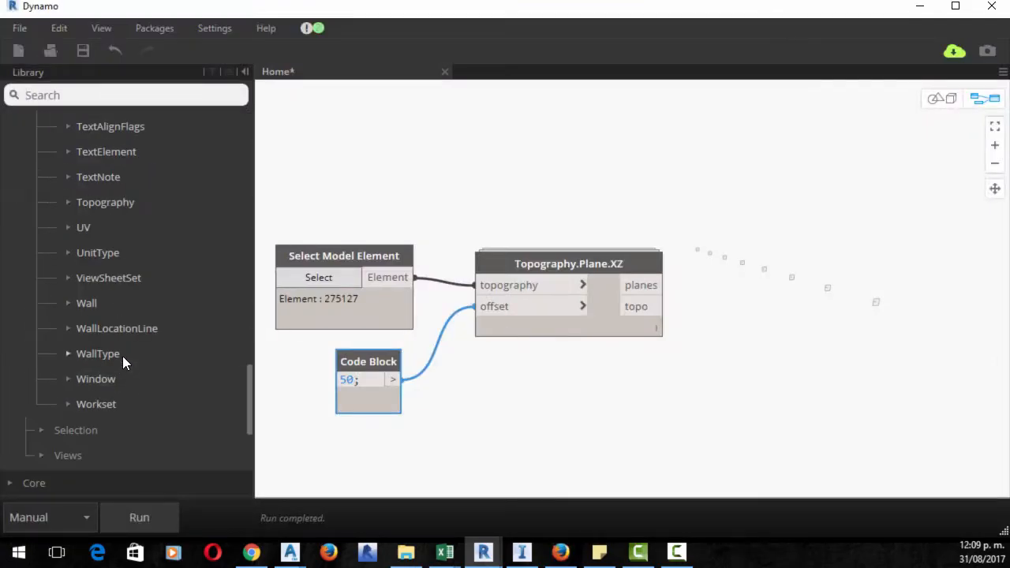
pyautogui.click(105, 202)
pyautogui.click(174, 219)
pyautogui.moveTo(715, 300); pyautogui.dragTo(812, 242)
pyautogui.click(666, 285)
pyautogui.click(729, 265)
pyautogui.click(667, 306)
pyautogui.click(730, 287)
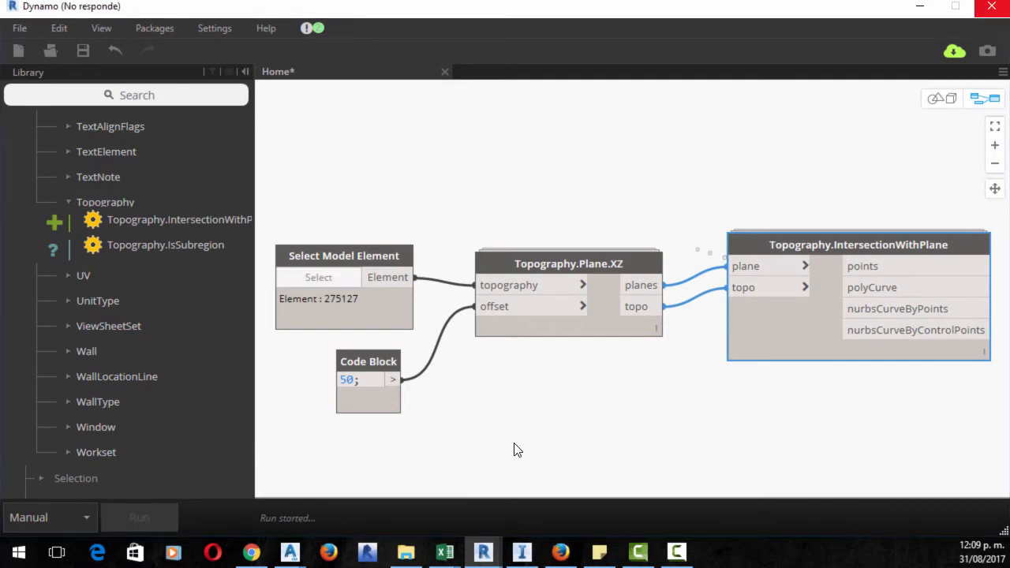
# - Check the section curves in preview, then arrange RemoveNulls, Flatten, NurbsCurve.ByControlPoints and ModelCurve.ByCurve
pyautogui.hotkey('ctrl', 'b')
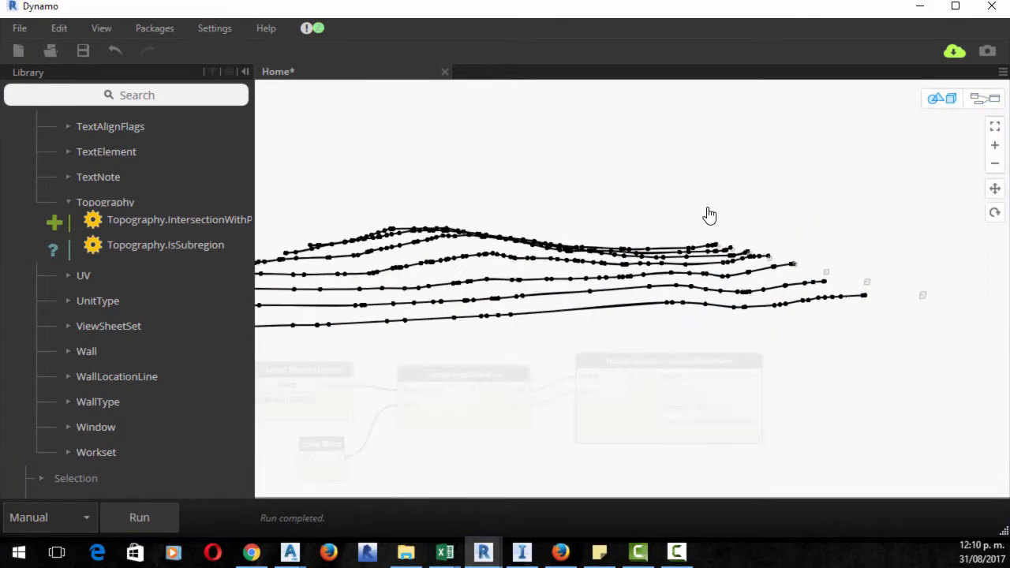
pyautogui.moveTo(709, 260)
pyautogui.mouseDown()
pyautogui.moveTo(544, 300)
pyautogui.moveTo(455, 203)
pyautogui.moveTo(473, 292)
pyautogui.moveTo(657, 204)
pyautogui.moveTo(672, 156)
pyautogui.moveTo(586, 168)
pyautogui.mouseUp()
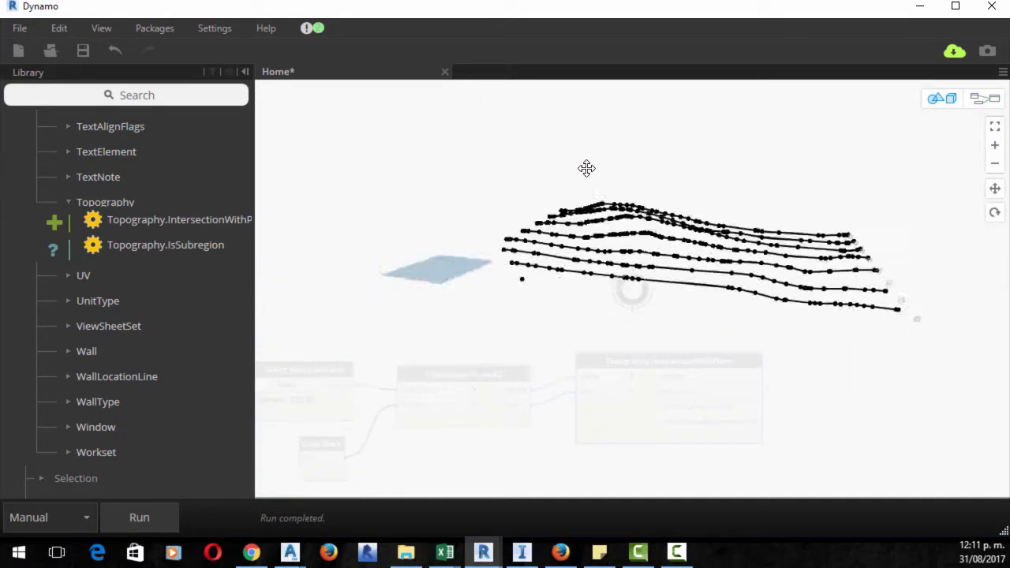
pyautogui.hotkey('ctrl', 'b')
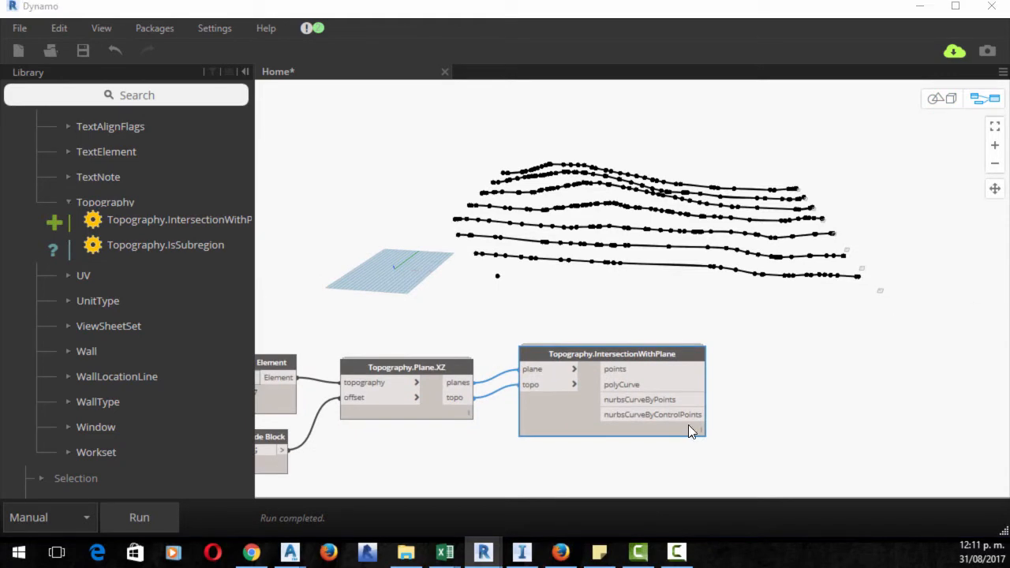
pyautogui.write('manage')
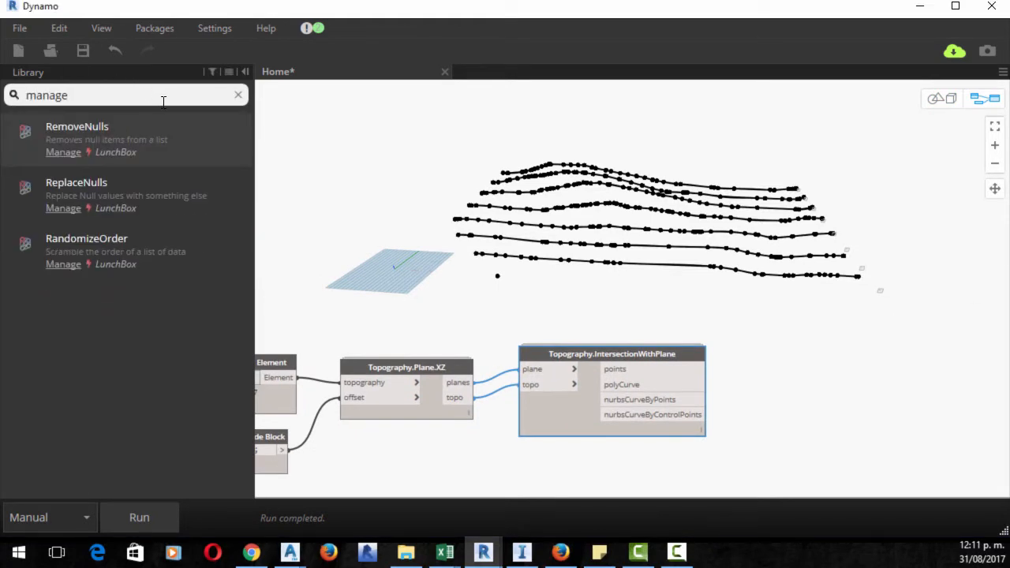
pyautogui.click(107, 134)
pyautogui.moveTo(718, 323); pyautogui.dragTo(844, 312)
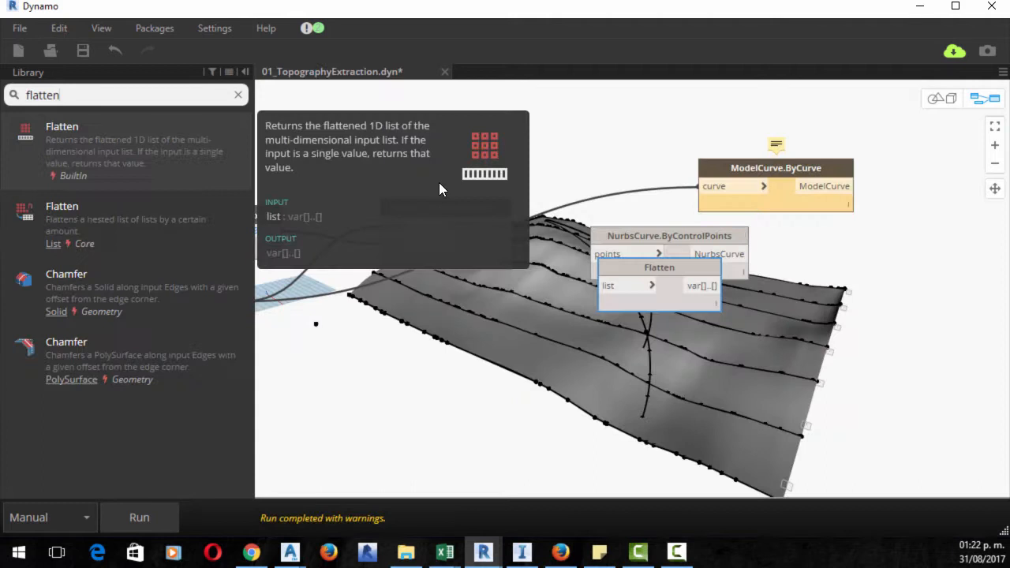
pyautogui.moveTo(610, 284); pyautogui.dragTo(522, 246)
pyautogui.moveTo(716, 241); pyautogui.dragTo(741, 246)
pyautogui.moveTo(773, 160); pyautogui.dragTo(508, 191, button='middle')
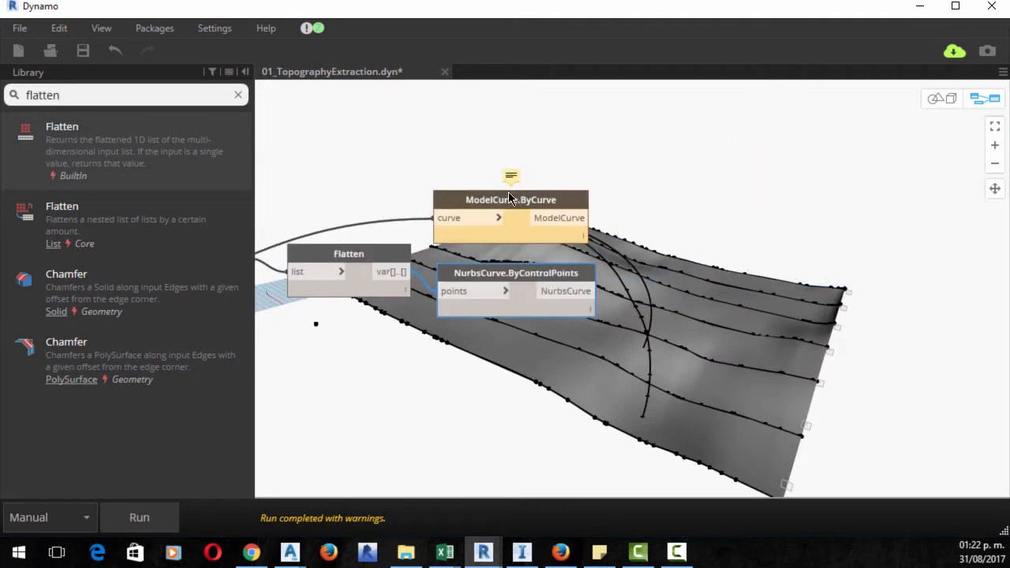
pyautogui.moveTo(510, 200); pyautogui.dragTo(767, 187)
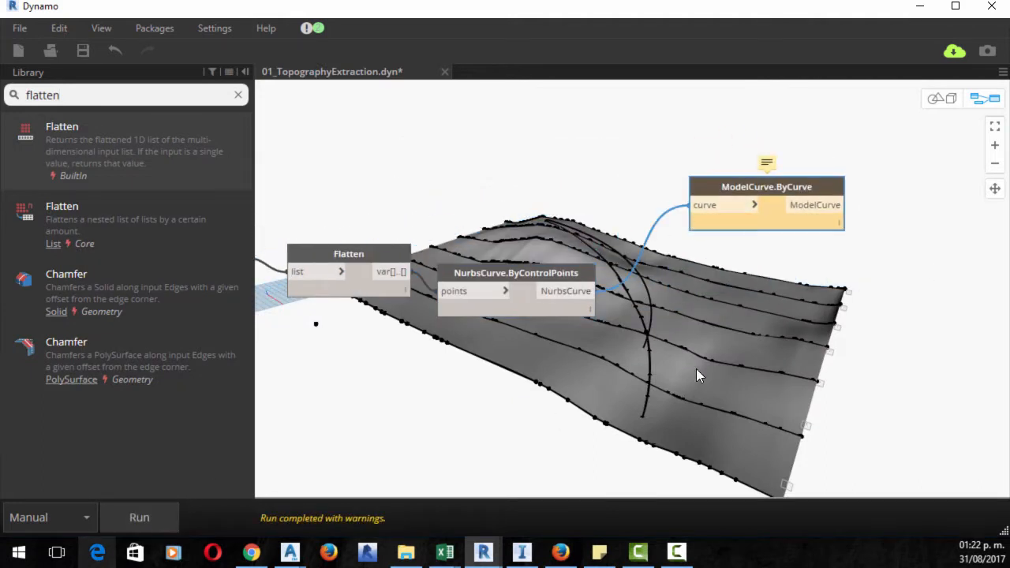
# - Orbit the Revit 3D topography to inspect the new model lines on the terrain
pyautogui.click(483, 551)
pyautogui.click(421, 481)
pyautogui.keyDown('shift'); pyautogui.moveTo(678, 221); pyautogui.dragTo(544, 263, button='middle'); pyautogui.keyUp('shift')
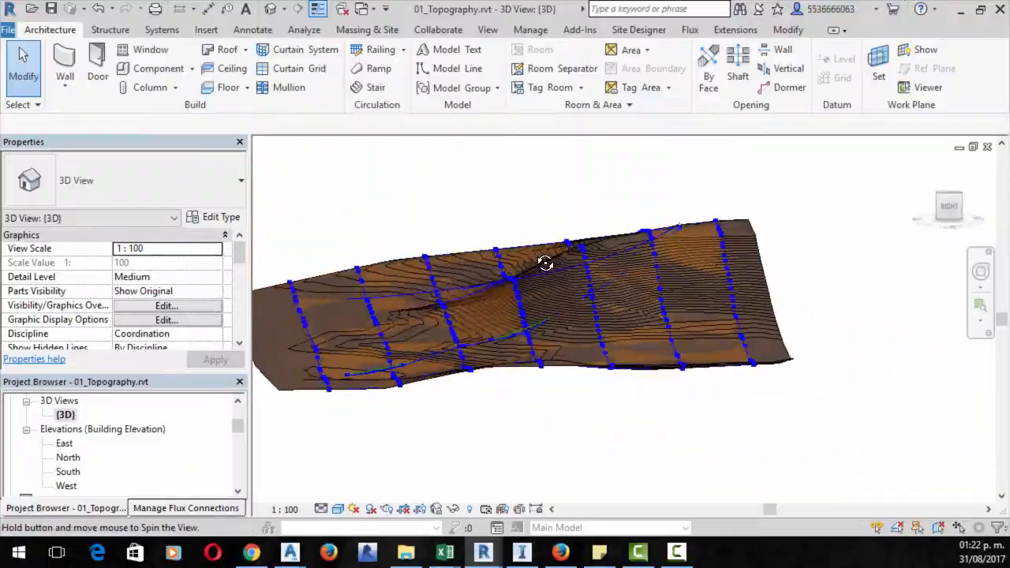
pyautogui.scroll(3, 544, 263)
pyautogui.click(694, 237)
pyautogui.moveTo(868, 279)
pyautogui.keyDown('shift'); pyautogui.mouseDown(button='middle')
pyautogui.moveTo(709, 236)
pyautogui.moveTo(489, 252)
pyautogui.mouseUp(button='middle'); pyautogui.keyUp('shift')
pyautogui.scroll(3, 489, 252)
pyautogui.moveTo(639, 316)
pyautogui.keyDown('shift'); pyautogui.mouseDown(button='middle')
pyautogui.moveTo(553, 308)
pyautogui.moveTo(575, 339)
pyautogui.moveTo(552, 315)
pyautogui.mouseUp(button='middle'); pyautogui.keyUp('shift')
pyautogui.scroll(-3, 528, 316)
pyautogui.scroll(-2, 576, 339)
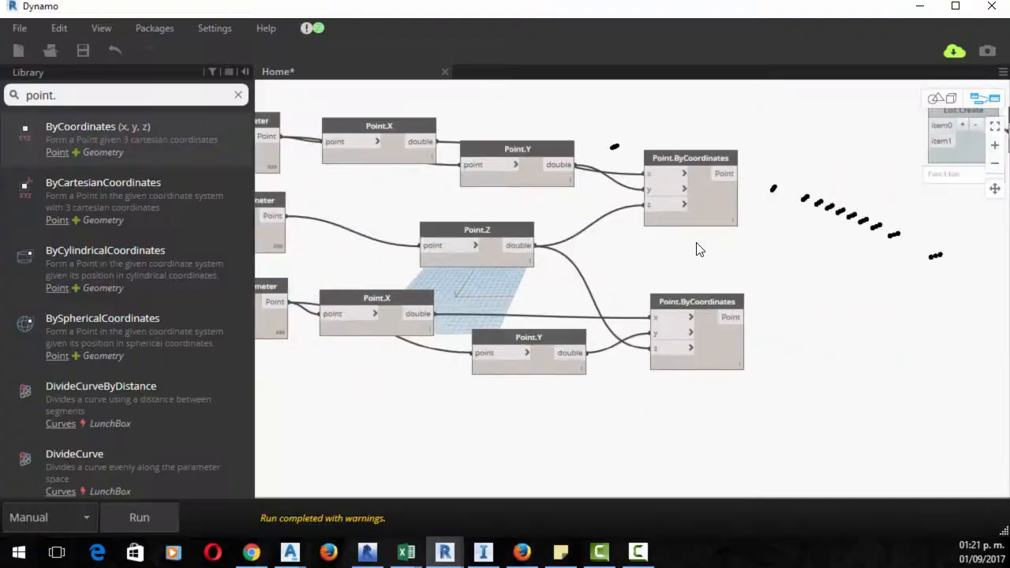
# - Add a second NurbsCurve.ByControlPoints below the first and hide the loft surface preview
pyautogui.moveTo(700, 250); pyautogui.dragTo(604, 278, button='middle')
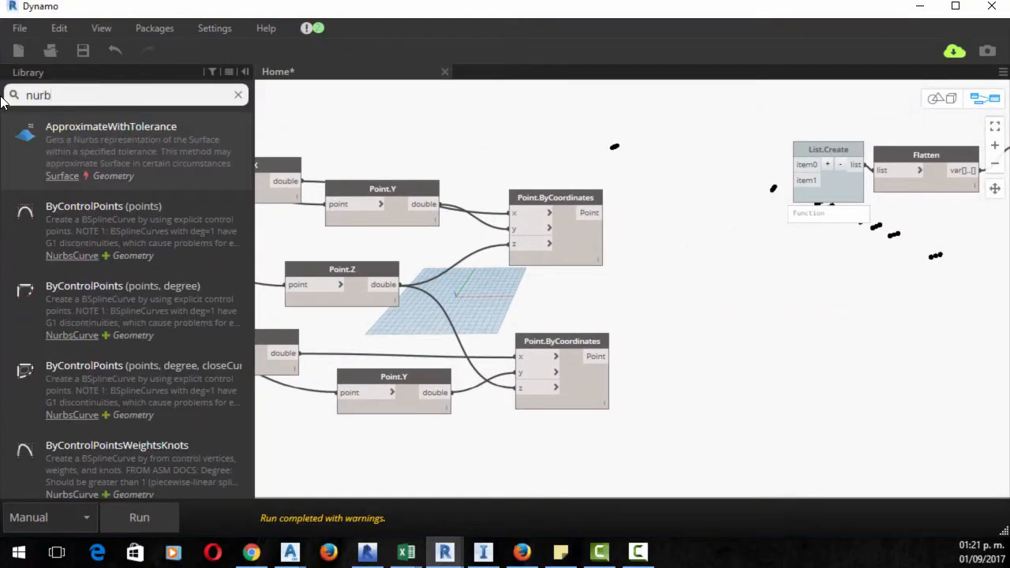
pyautogui.click(103, 206)
pyautogui.moveTo(689, 300); pyautogui.dragTo(697, 218)
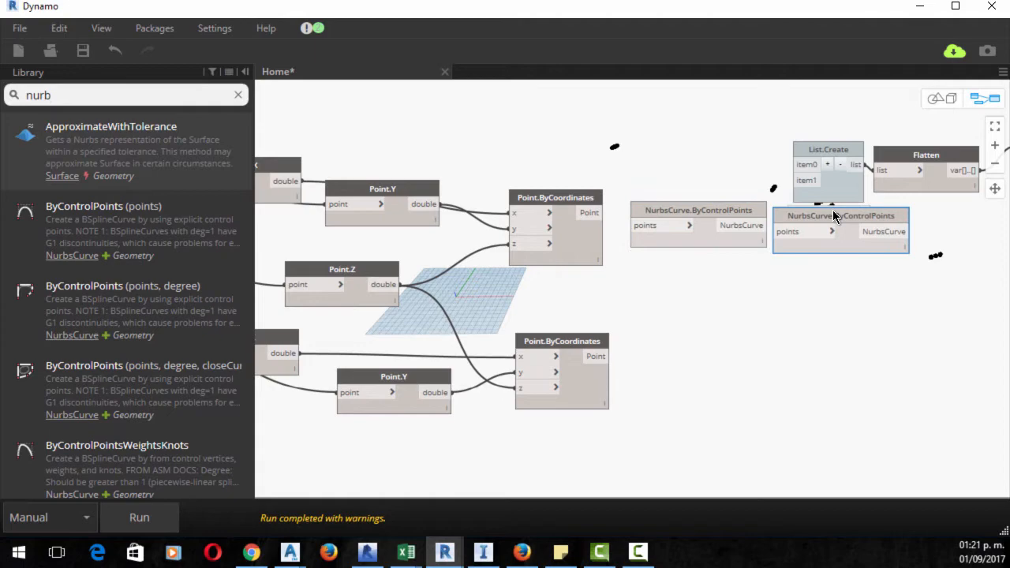
pyautogui.moveTo(833, 215); pyautogui.dragTo(701, 353)
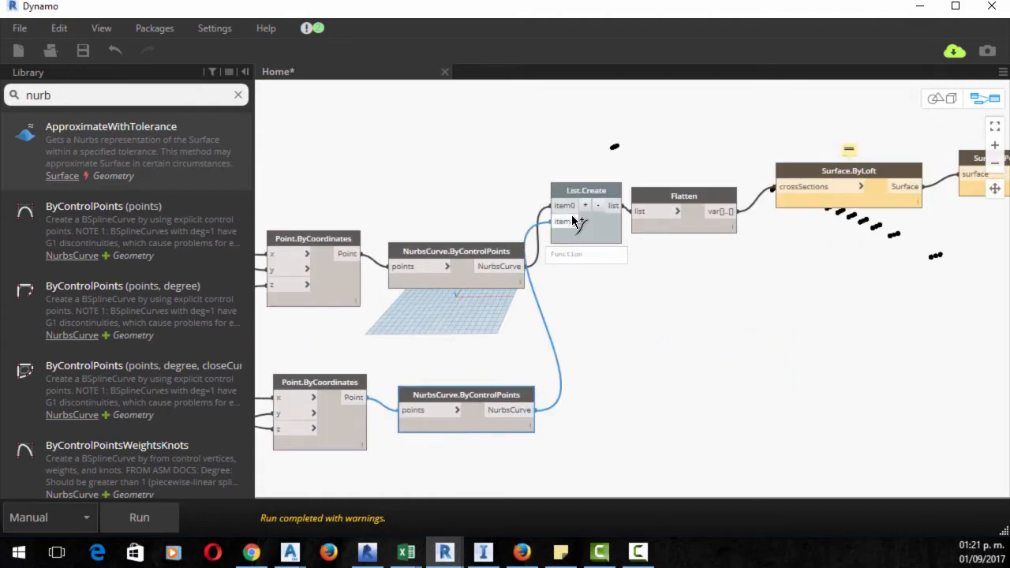
pyautogui.scroll(-3, 674, 340)
pyautogui.hotkey('alt', 'Tab')
pyautogui.scroll(5, 533, 292)
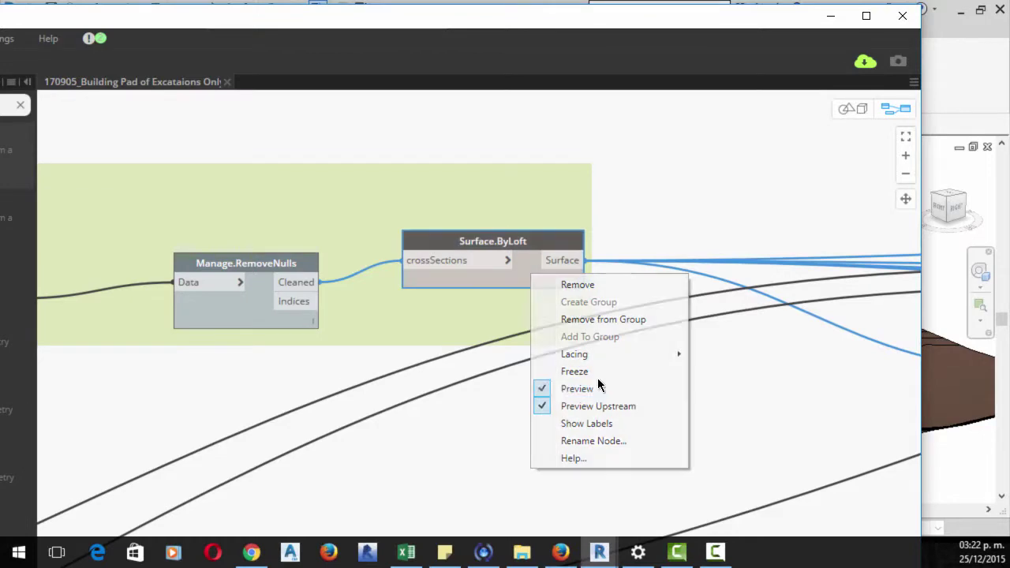
pyautogui.click(577, 388)
pyautogui.scroll(-2, 552, 355)
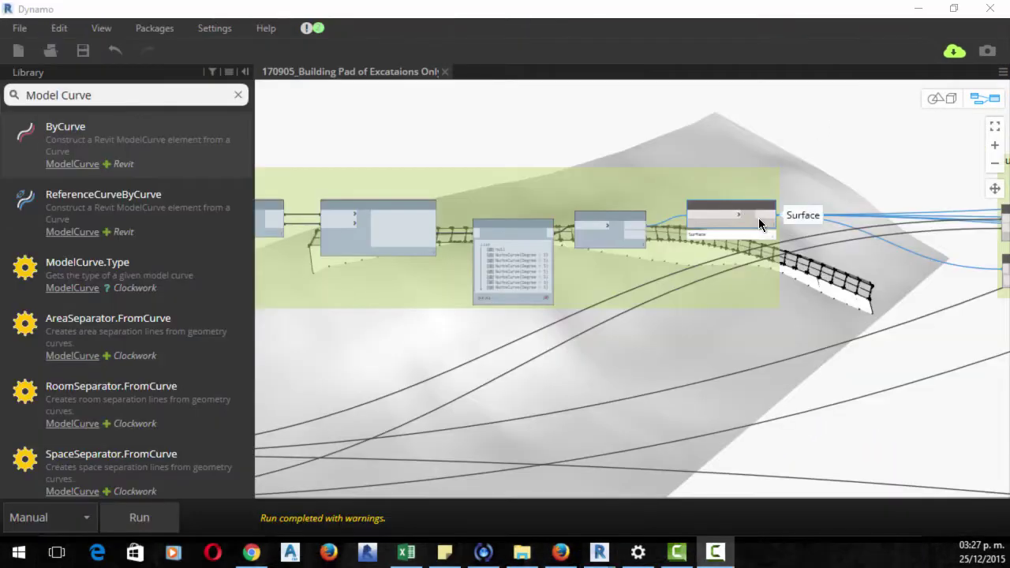
pyautogui.scroll(-2, 758, 223)
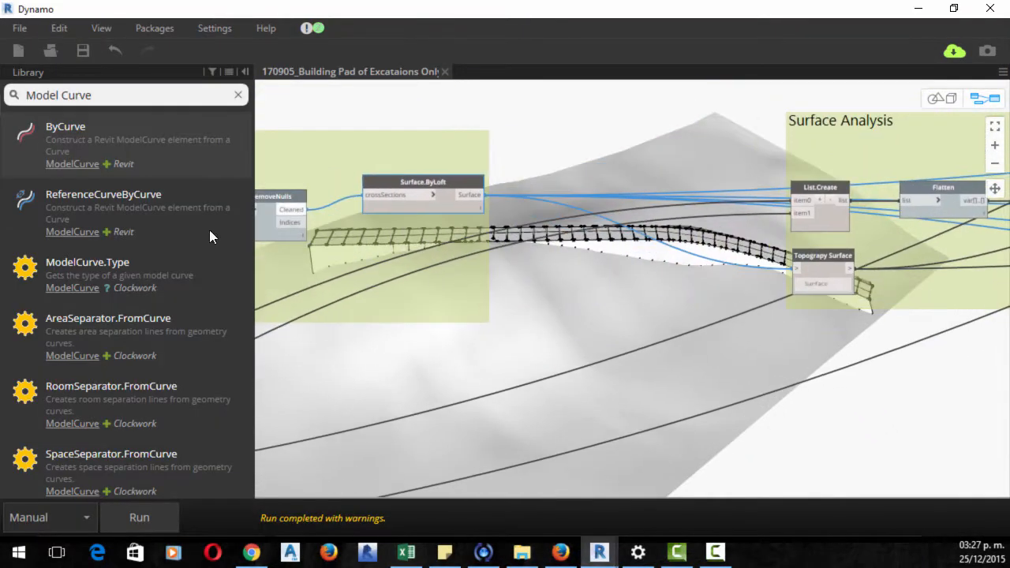
# - Review the Surface Analysis group, reposition List.Create and the Left, Rigth and Center Line nodes
pyautogui.moveTo(648, 213); pyautogui.dragTo(627, 148)
pyautogui.scroll(-1, 687, 251)
pyautogui.moveTo(687, 251); pyautogui.dragTo(676, 182)
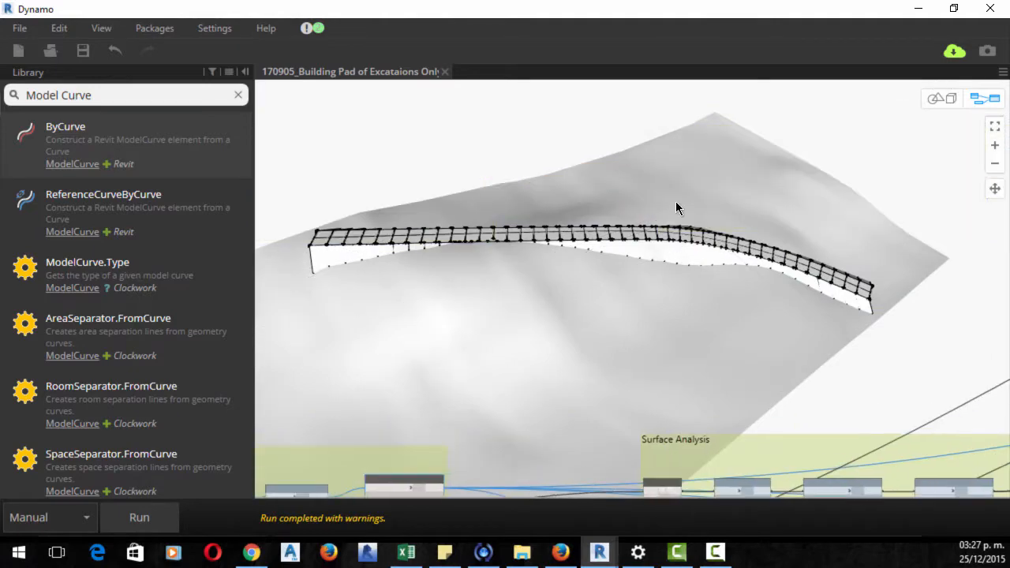
pyautogui.scroll(3, 675, 201)
pyautogui.scroll(3, 517, 192)
pyautogui.moveTo(517, 189); pyautogui.dragTo(553, 107)
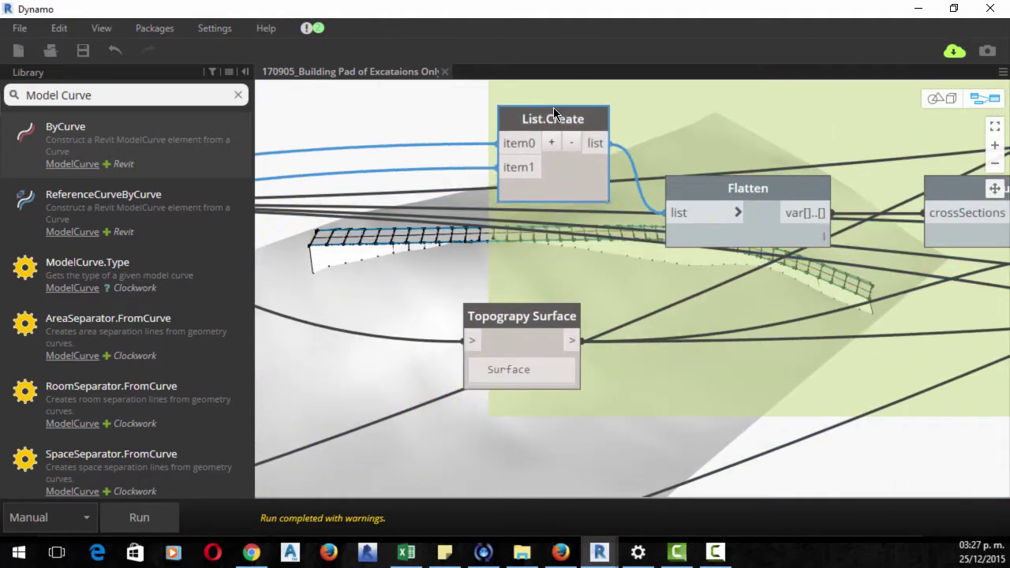
pyautogui.click(573, 279)
pyautogui.scroll(-4, 573, 279)
pyautogui.moveTo(463, 301); pyautogui.dragTo(710, 237)
pyautogui.scroll(4, 416, 246)
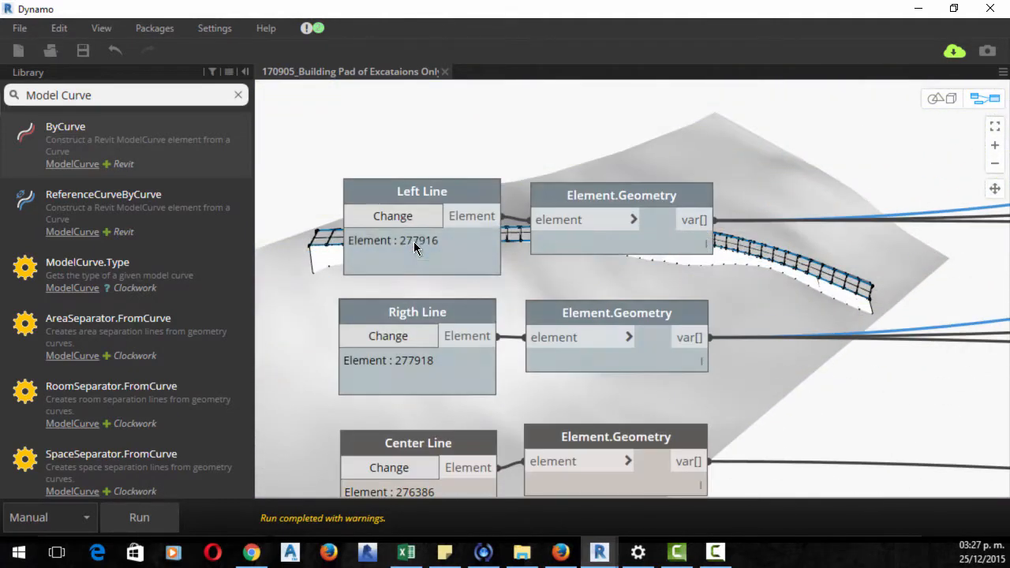
pyautogui.moveTo(413, 261); pyautogui.dragTo(514, 235)
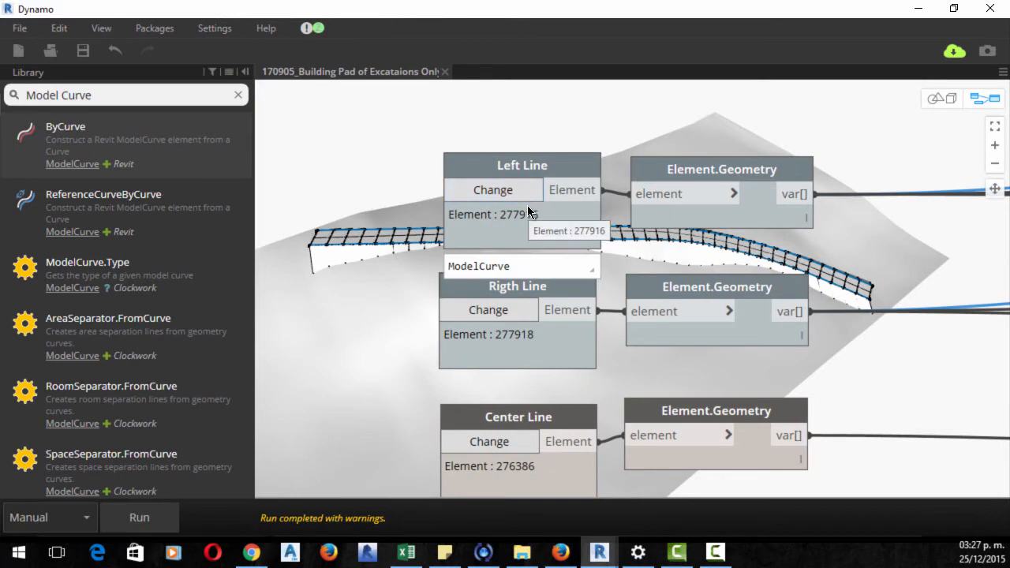
# - Return to Revit and view the road slab and excavation from the top
pyautogui.click(921, 15)
pyautogui.click(980, 57)
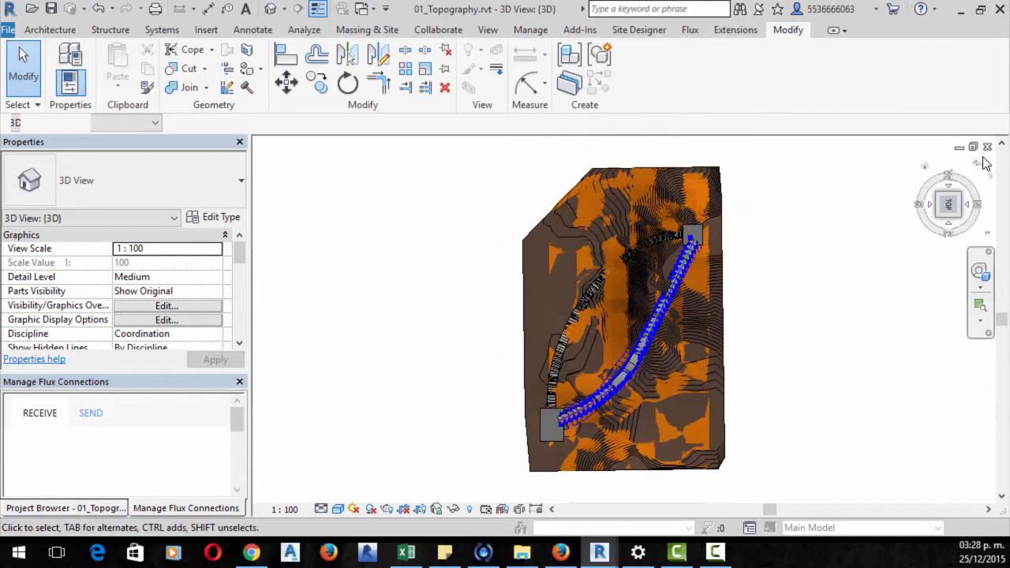
pyautogui.scroll(5, 677, 313)
pyautogui.scroll(2, 677, 313)
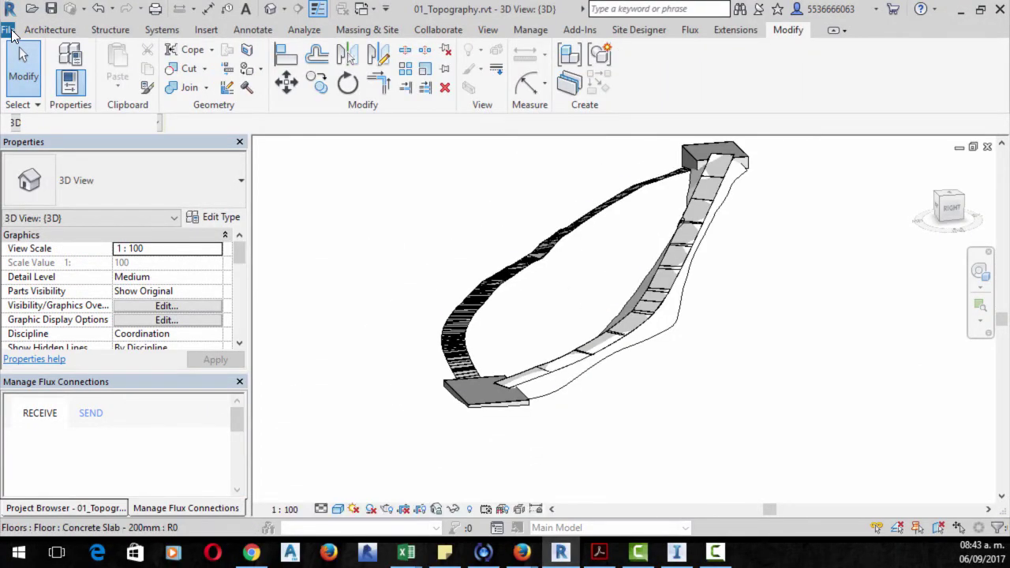
# - Start an FBX export of the 3D view from the File menu
pyautogui.click(11, 32)
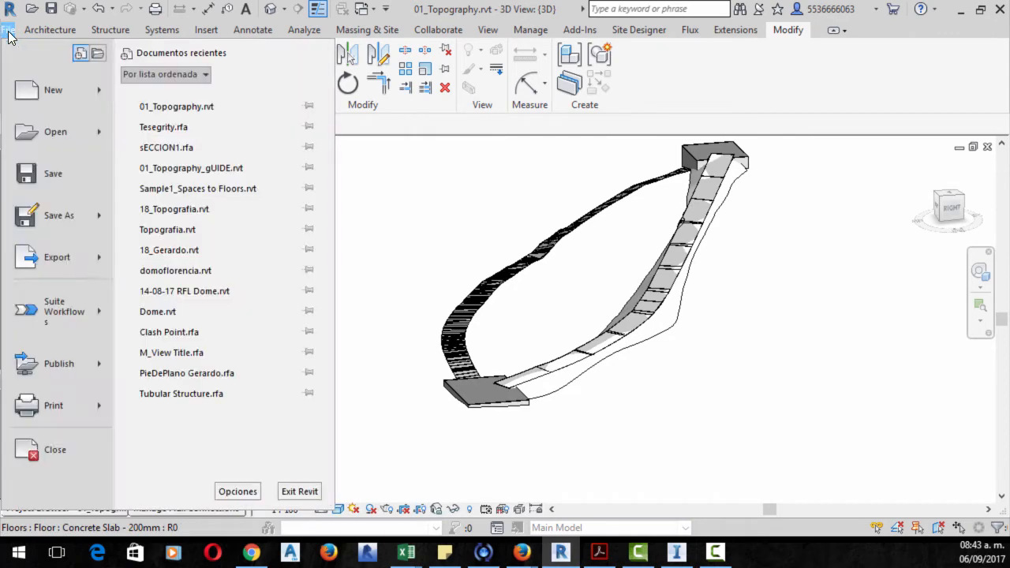
pyautogui.click(56, 257)
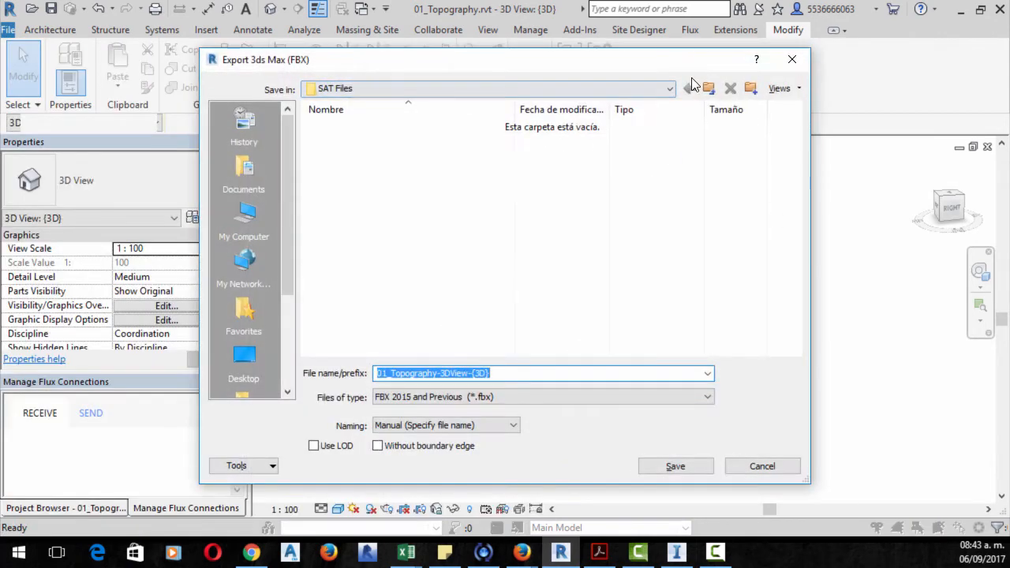